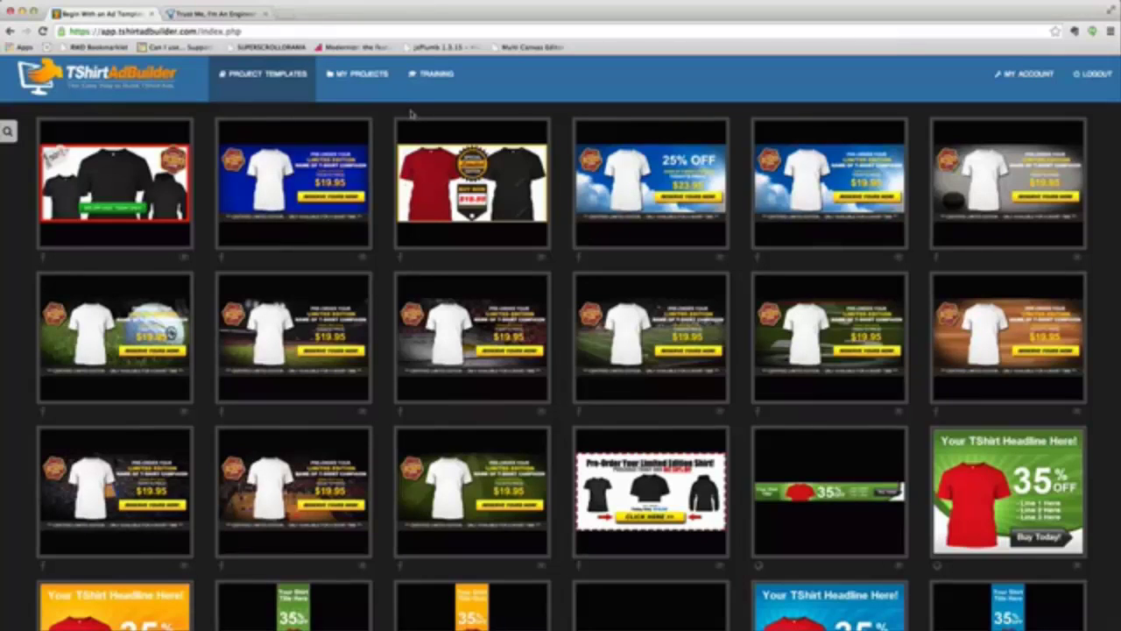
Step: Choose the Discount Blue Sky template to start a new 1200x627 project
mouse_move(636, 189)
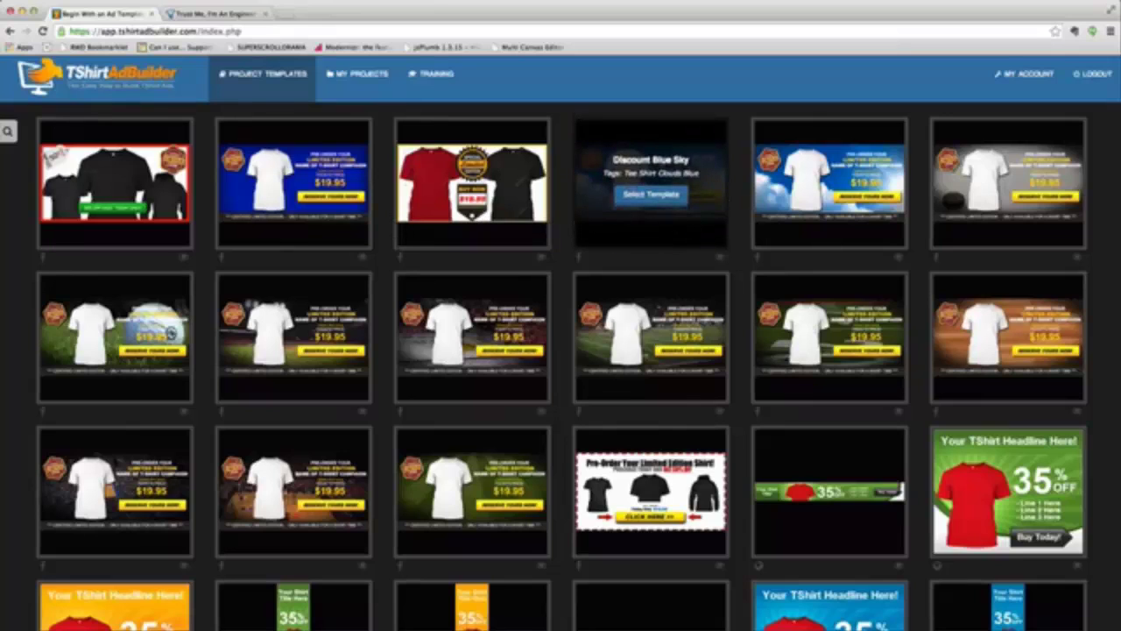
mouse_move(811, 317)
mouse_move(472, 189)
mouse_move(159, 212)
mouse_move(593, 180)
left_click(653, 194)
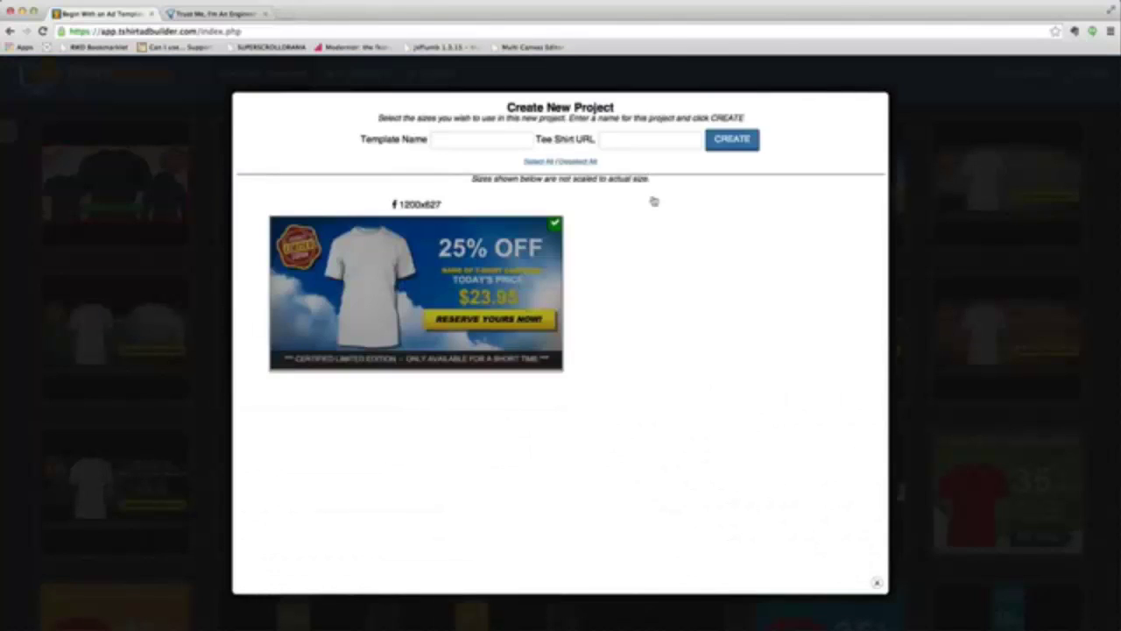
Step: Enter 'Demo Project' as the new project's template name
left_click(488, 144)
type("Demo Project")
left_click(604, 141)
Step: Select the Teespring 'Trust Me, I'm An Engineer' campaign page address for copying
left_click(217, 14)
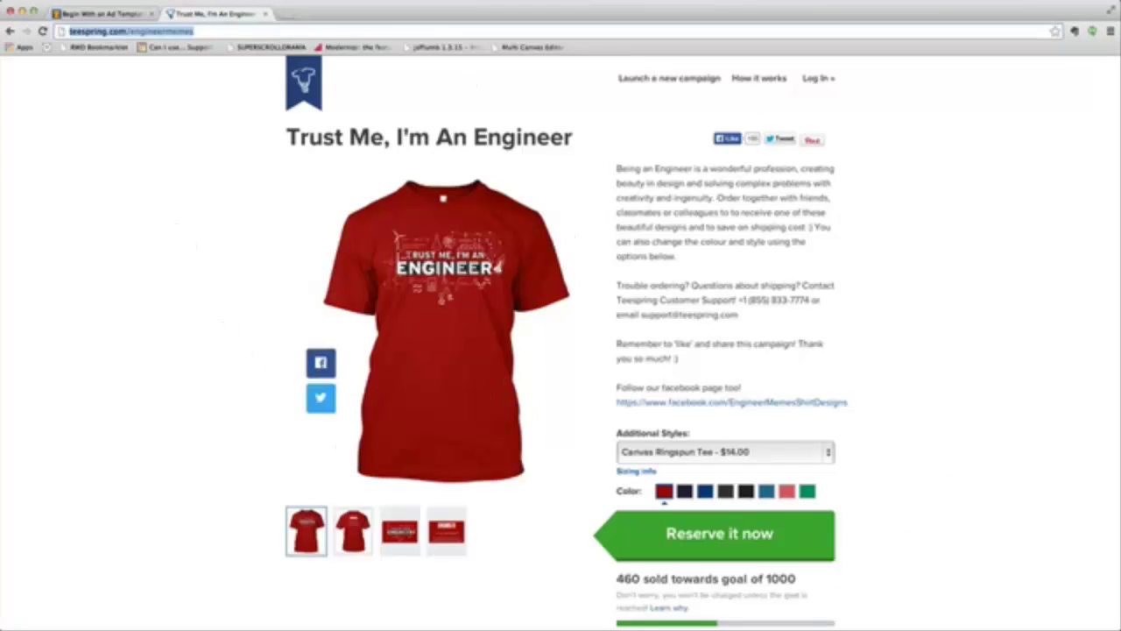
left_click(218, 31)
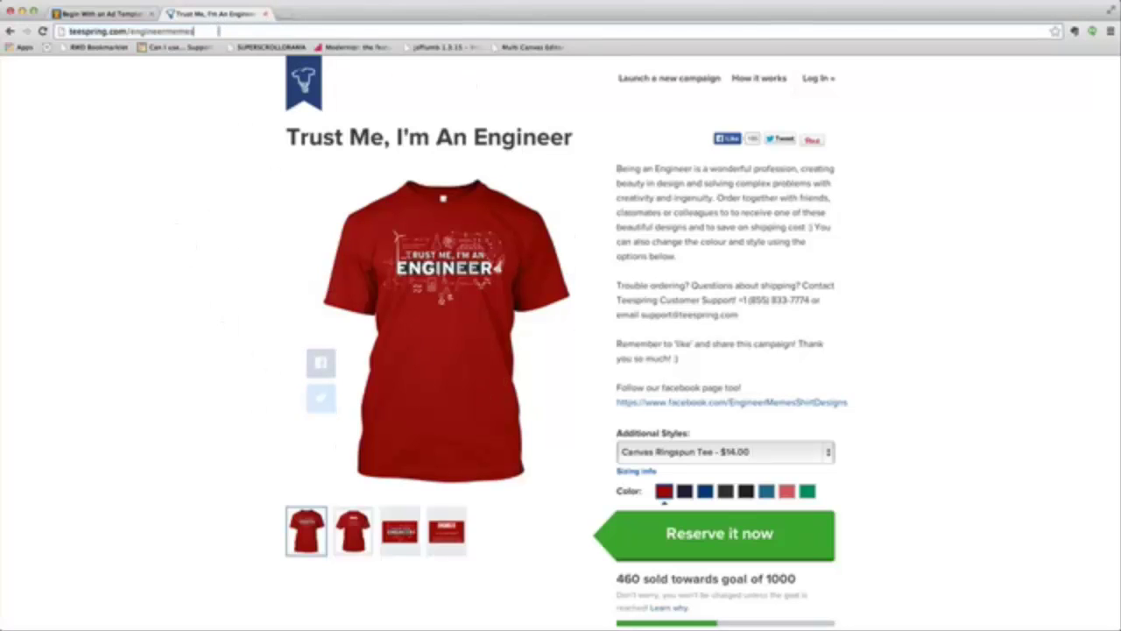
key("super+a")
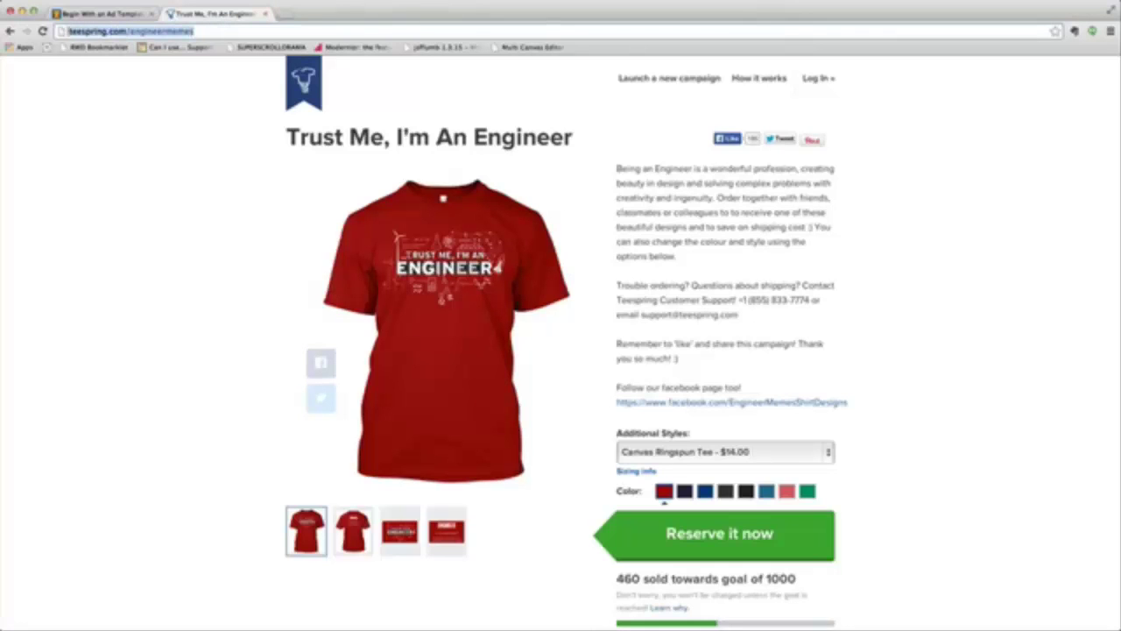
Step: Paste the Teespring campaign link as the Tee Shirt URL and create Demo Project
left_click(98, 14)
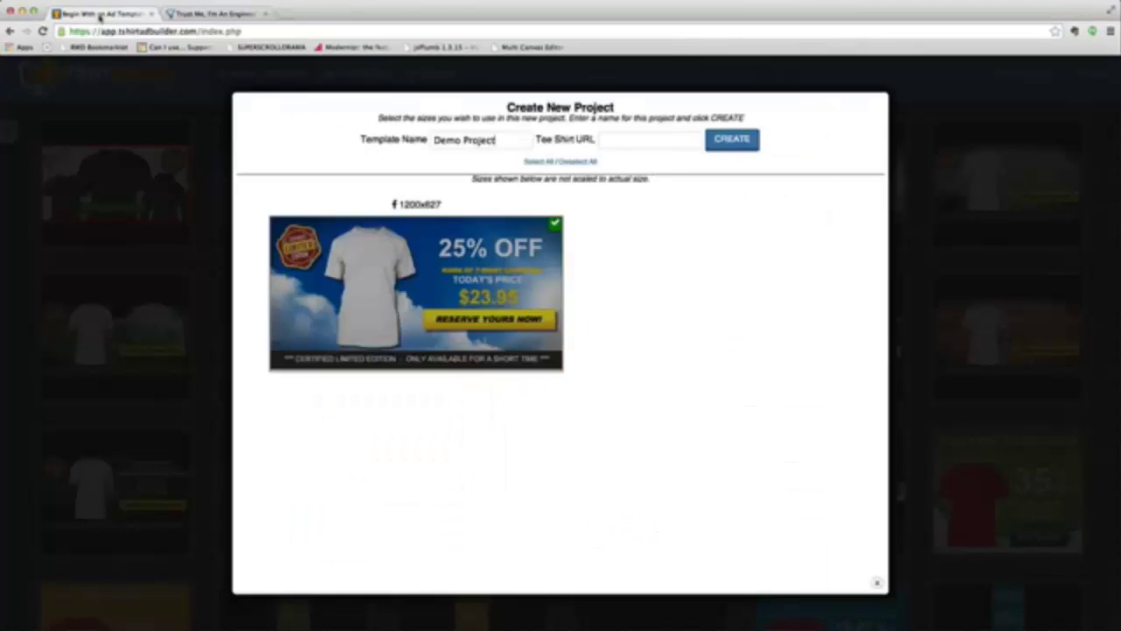
left_click(623, 137)
key("super+v")
key("super+Left")
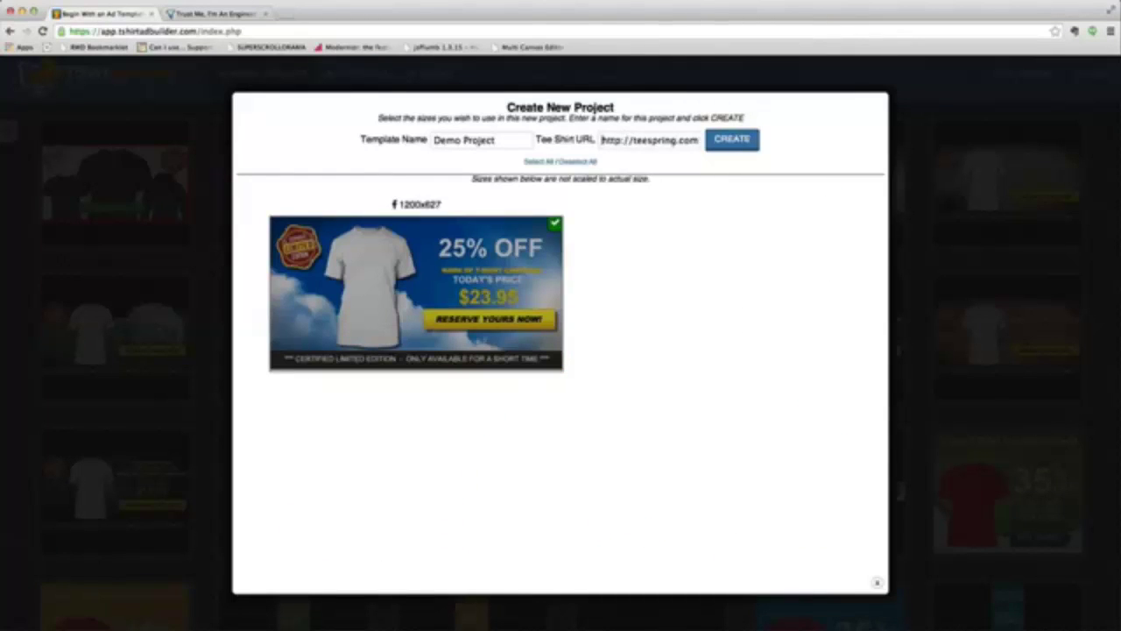
left_click(734, 142)
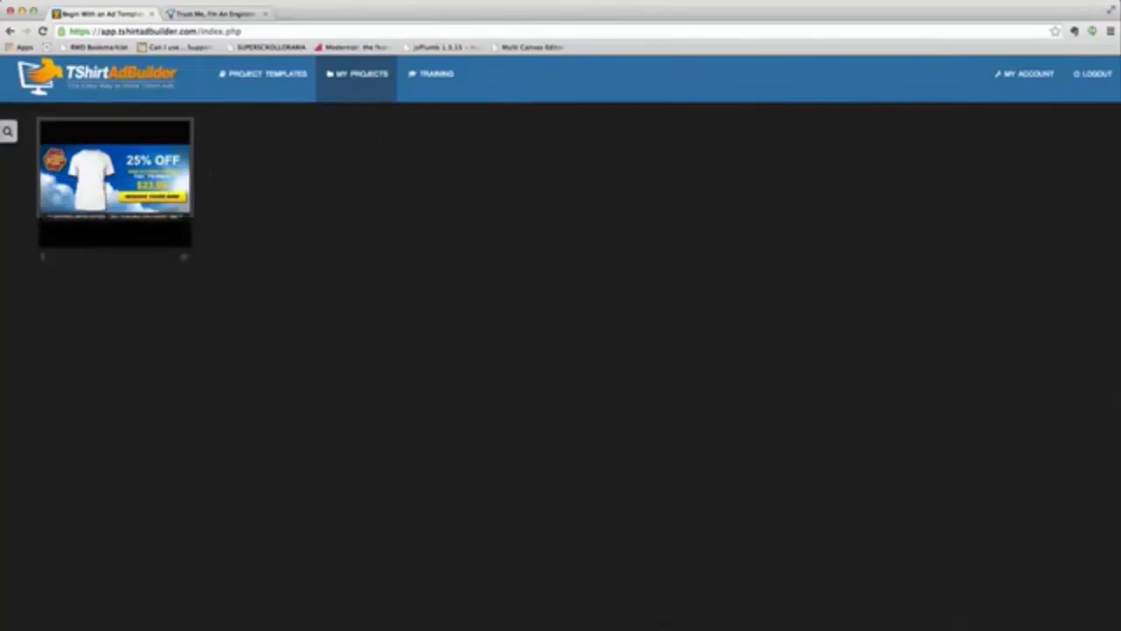
Step: Open Demo Project from My Projects in the editor
mouse_move(104, 149)
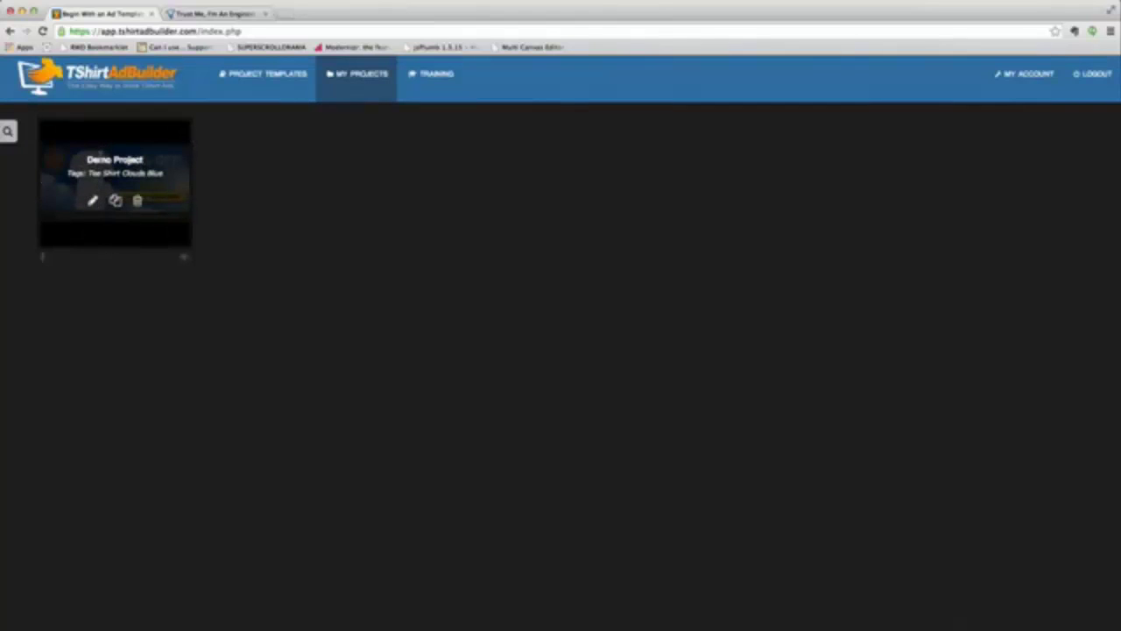
left_click(95, 203)
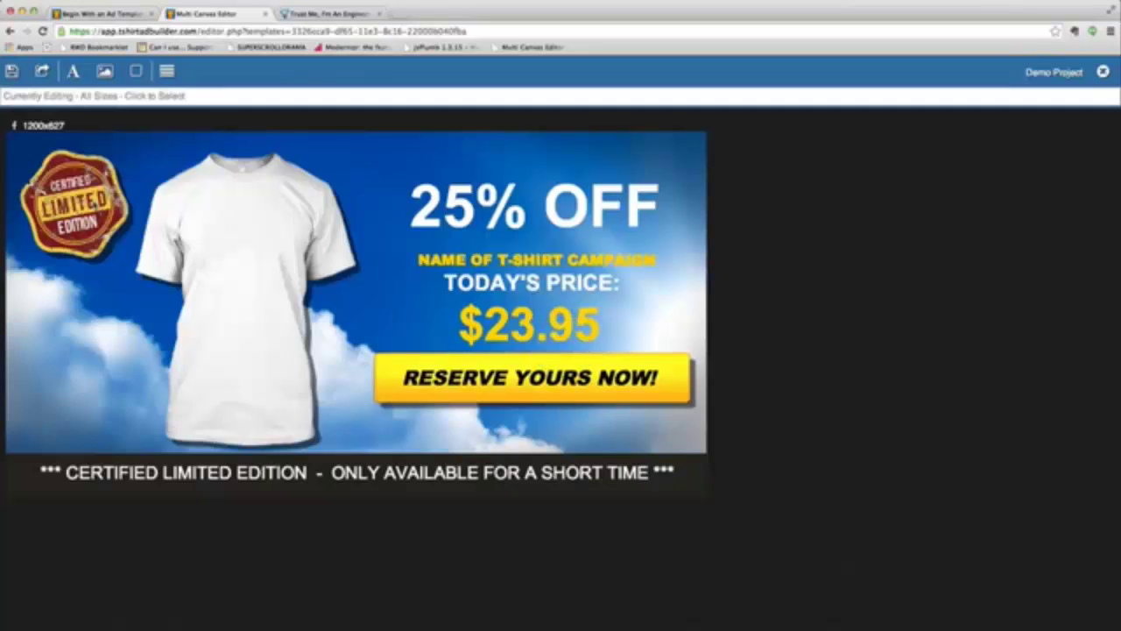
left_click(200, 225)
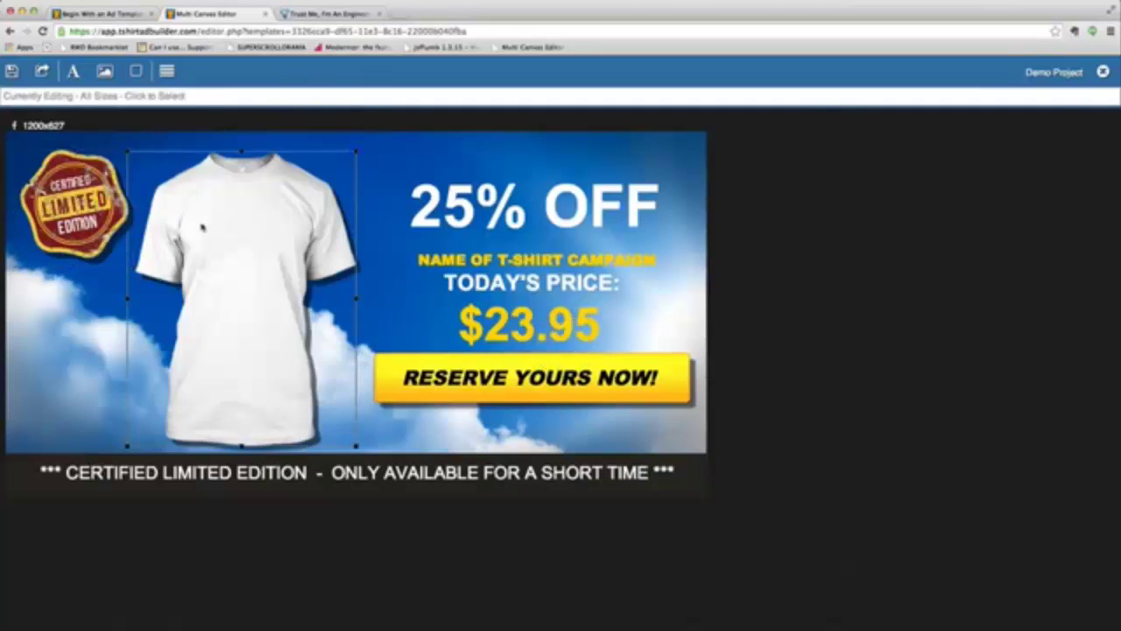
left_click(438, 232)
left_click(456, 262)
left_click(461, 283)
left_click(460, 320)
left_click(401, 373)
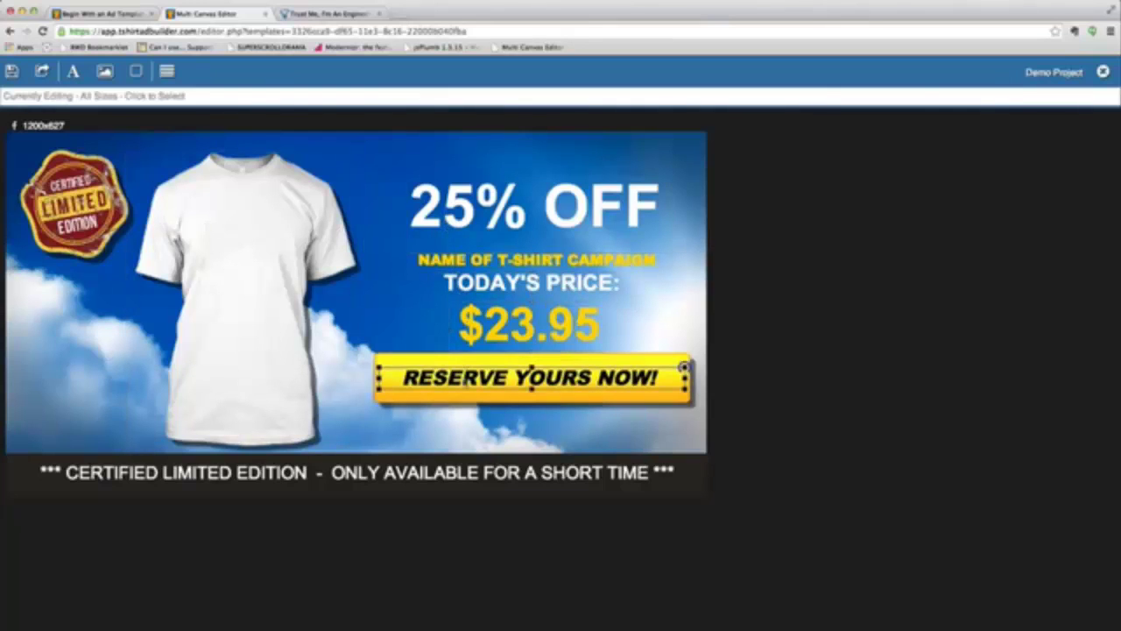
left_click(395, 423)
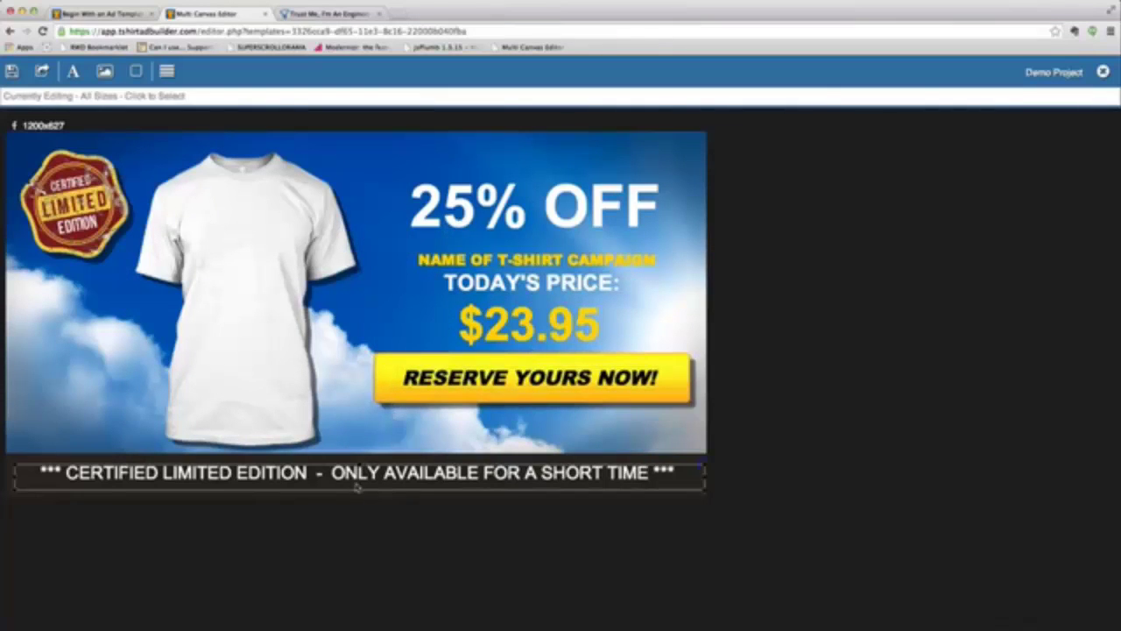
left_click(163, 370)
left_click(84, 341)
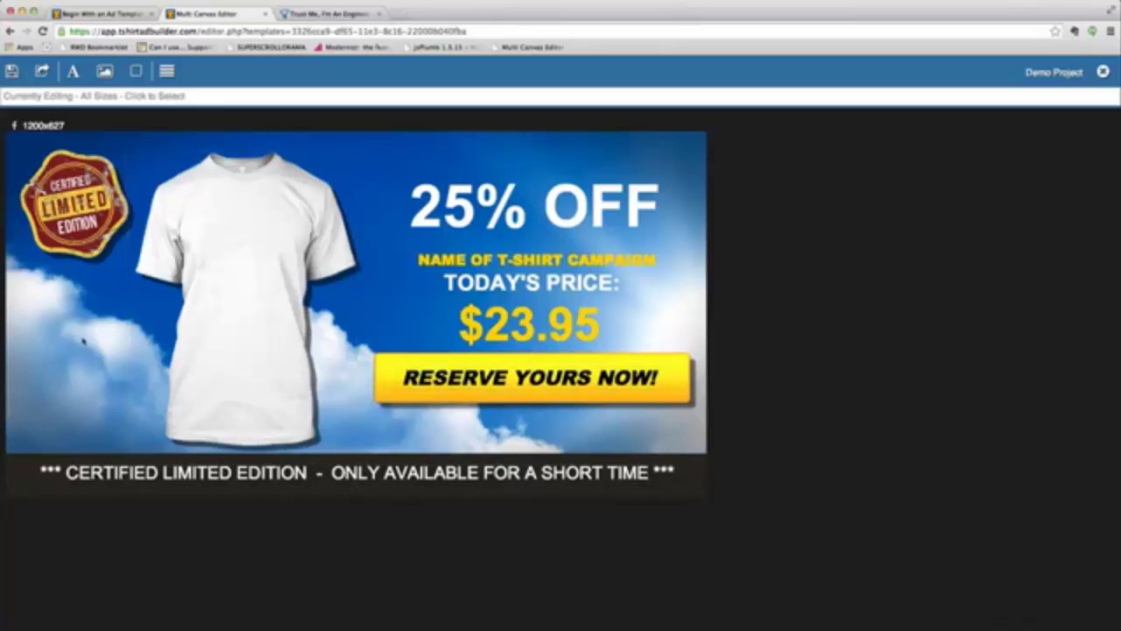
left_click(216, 335)
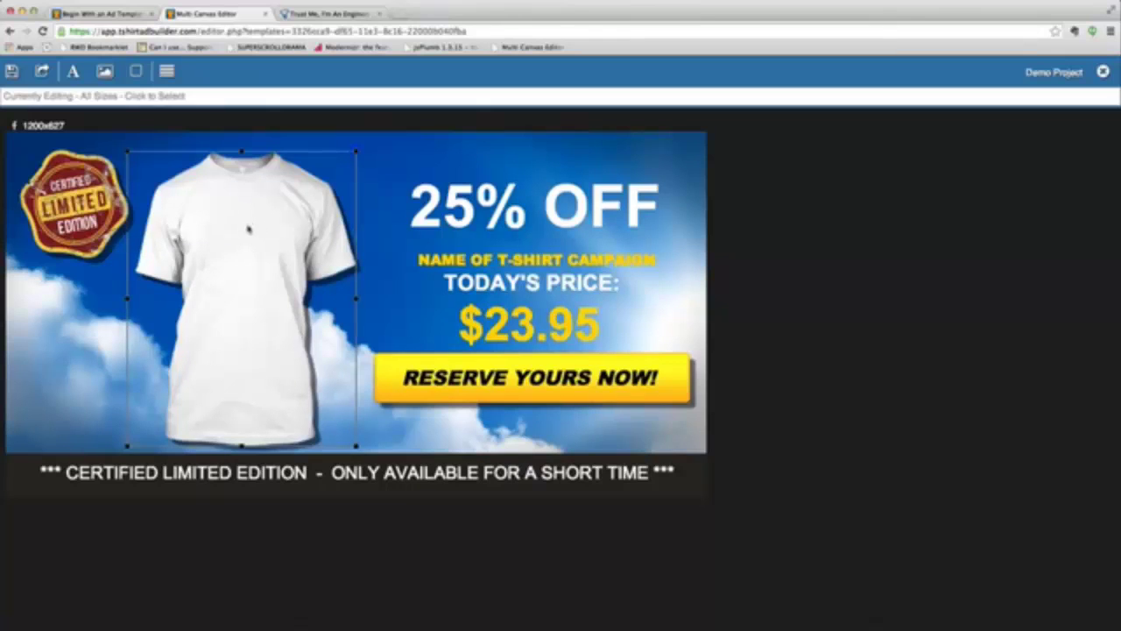
Step: Browse the Tee Shirts catalogue and swap in the green 'Trust Me, I'm An Engineer' tee
double_click(248, 228)
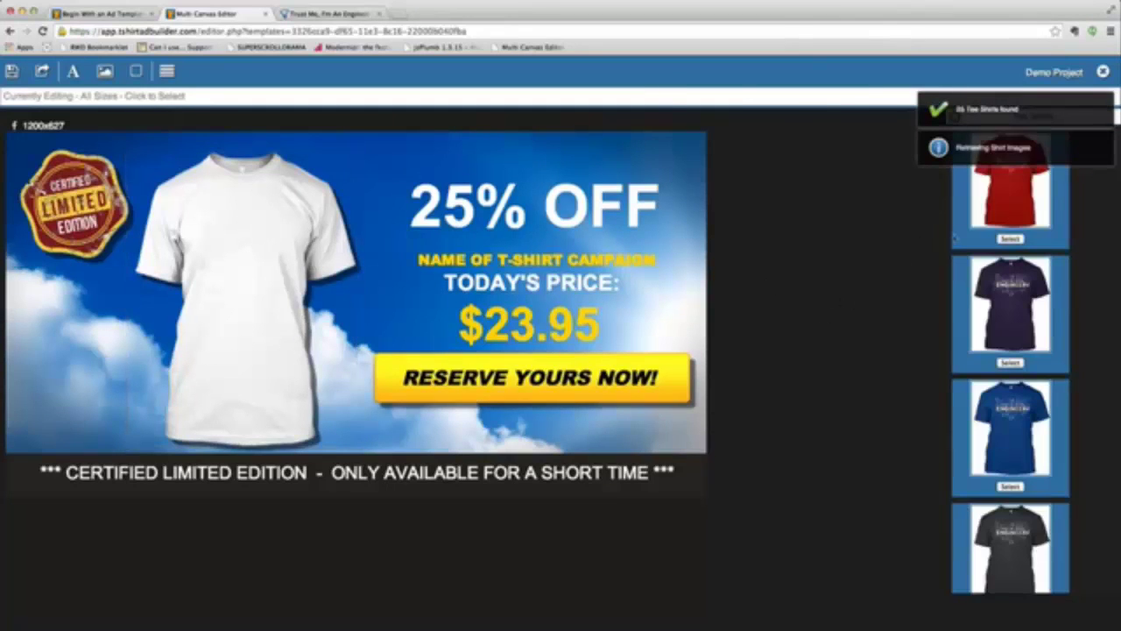
mouse_move(984, 198)
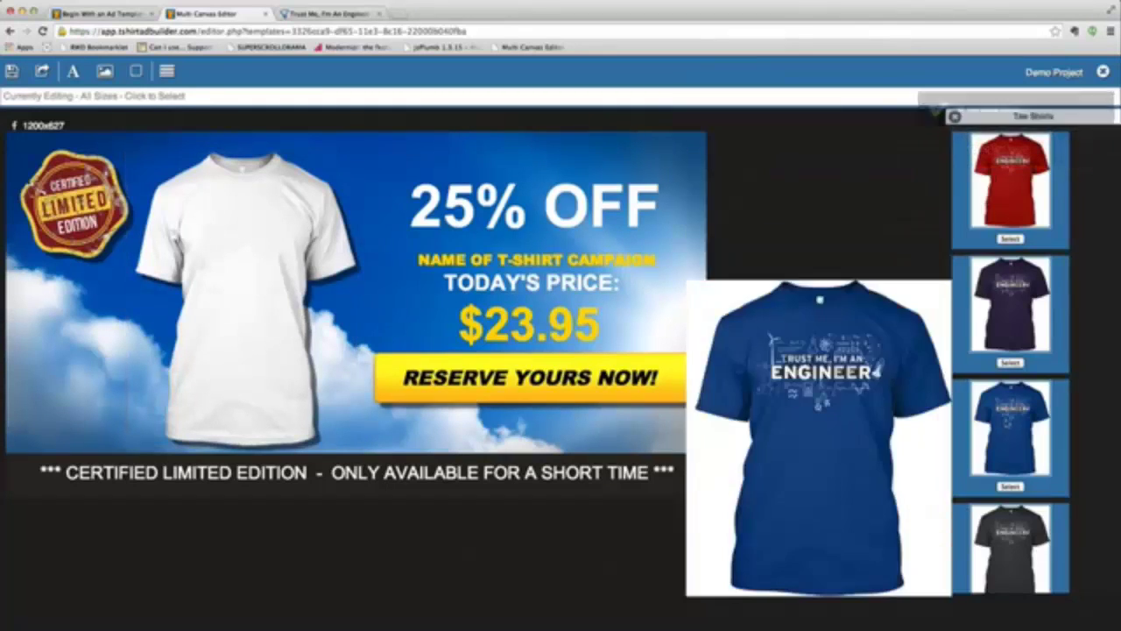
scroll(1010, 438, "down", 2)
scroll(1011, 438, "down", 3)
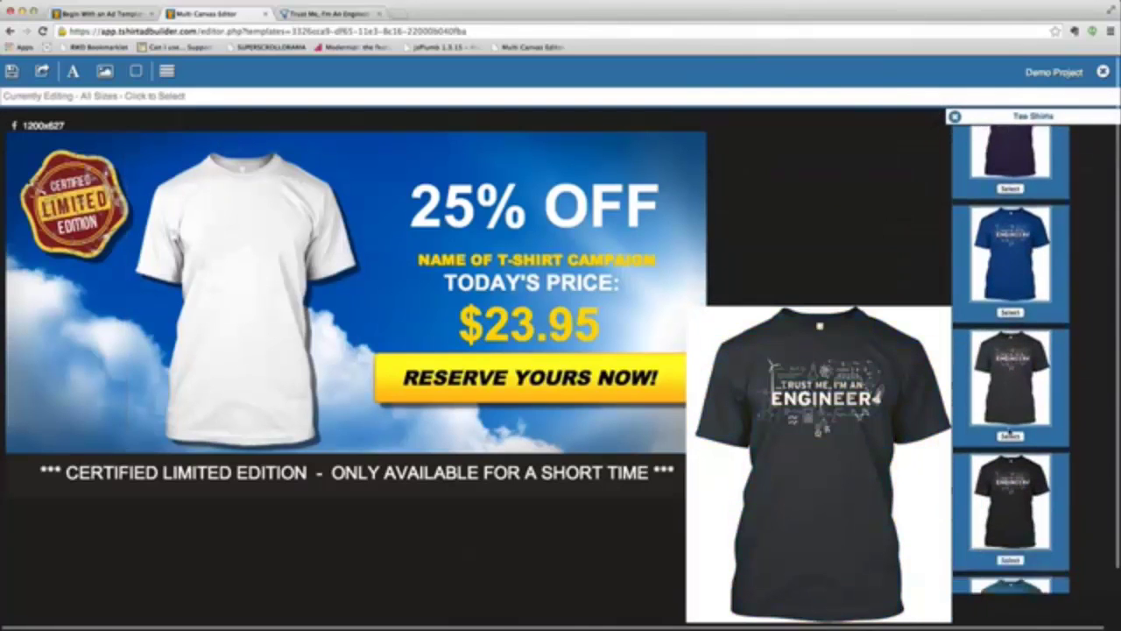
scroll(1012, 445, "down", 1)
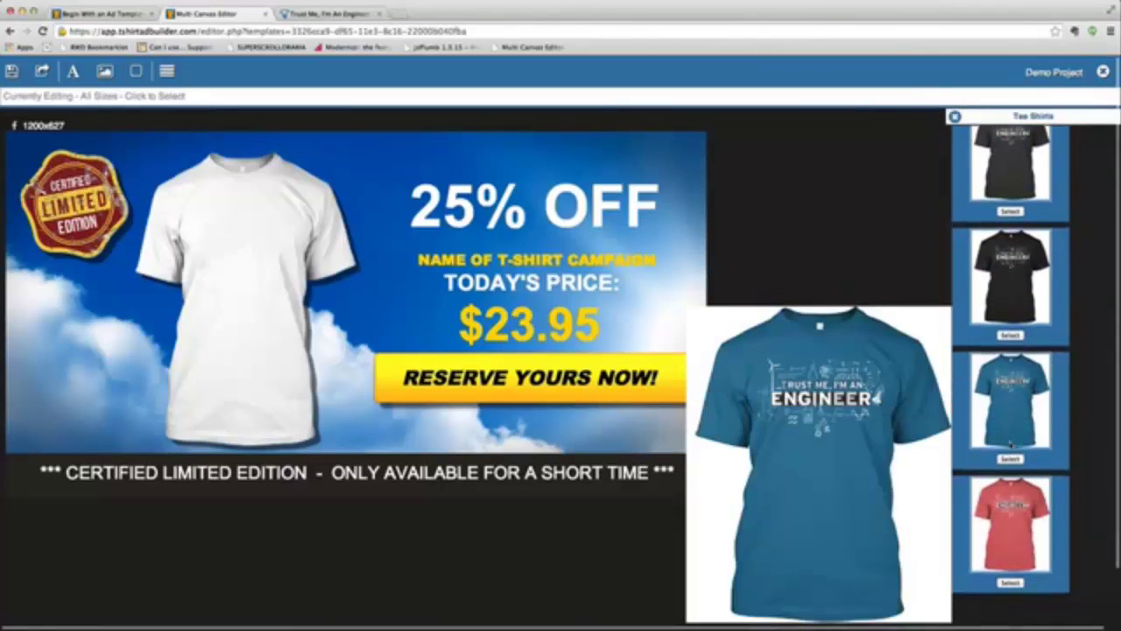
scroll(1012, 445, "down", 4)
scroll(1012, 445, "down", 5)
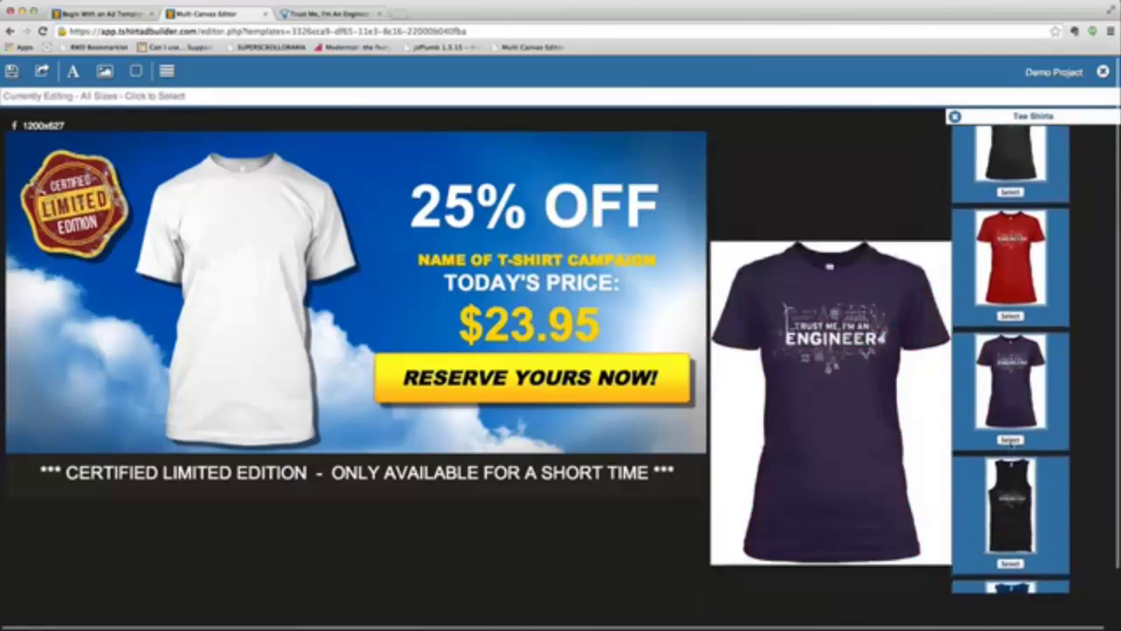
scroll(1012, 447, "down", 5)
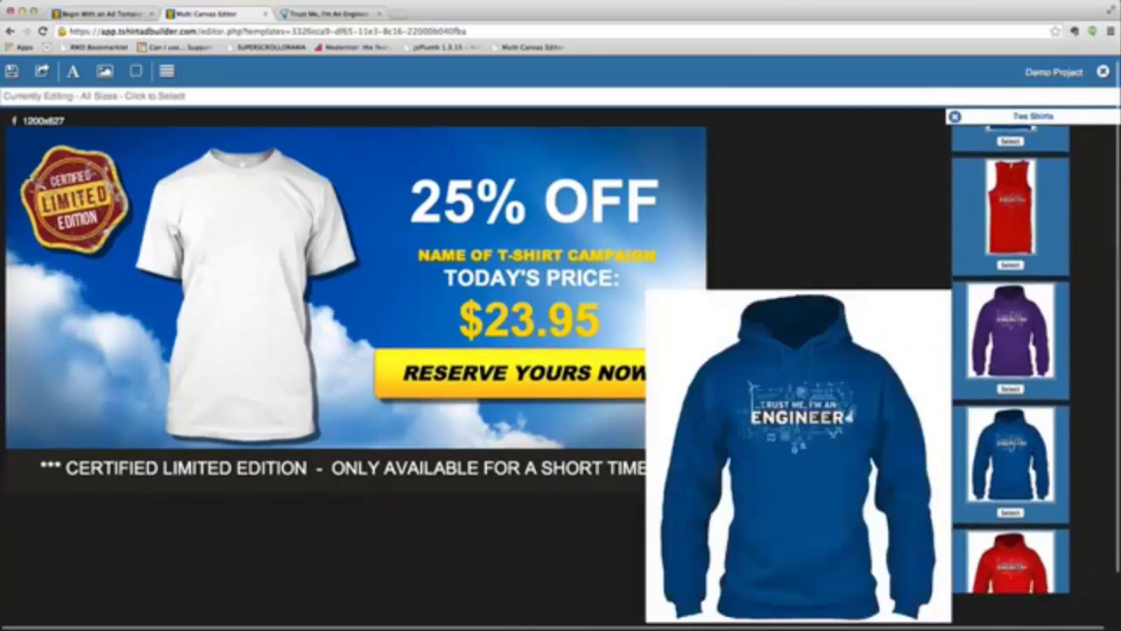
scroll(1011, 445, "down", 4)
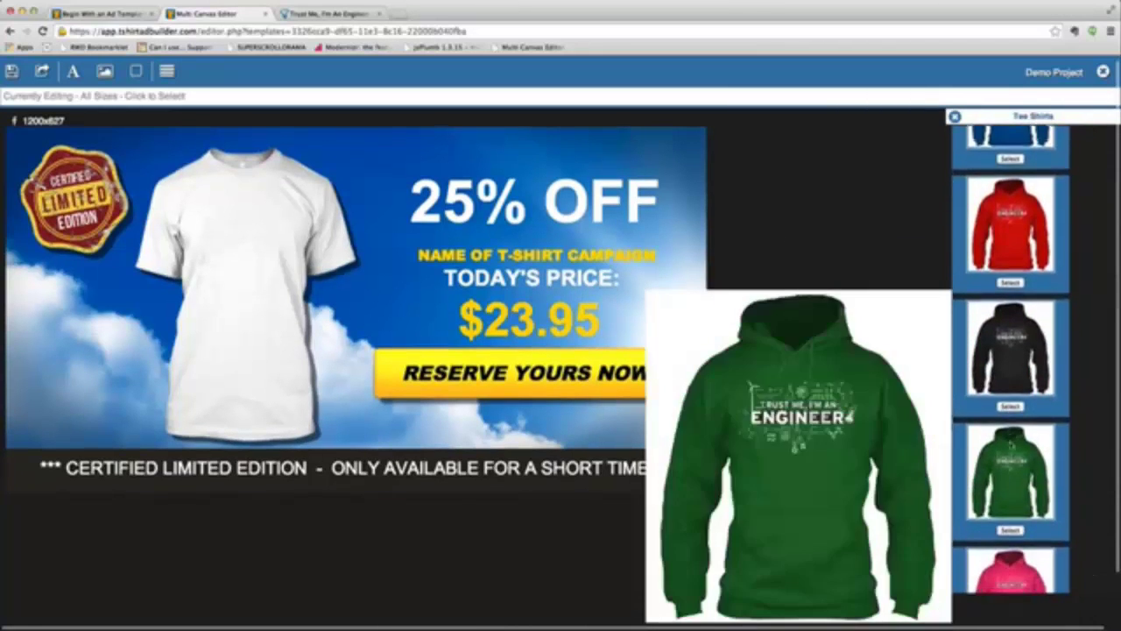
scroll(1012, 445, "up", 12)
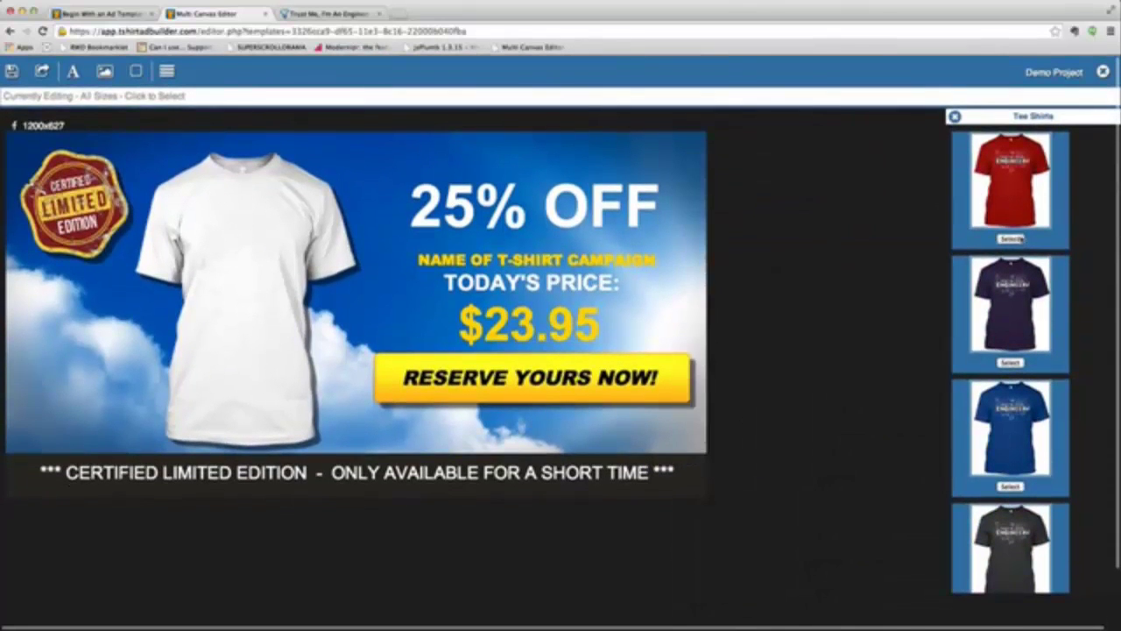
mouse_move(1047, 293)
scroll(1047, 298, "down", 5)
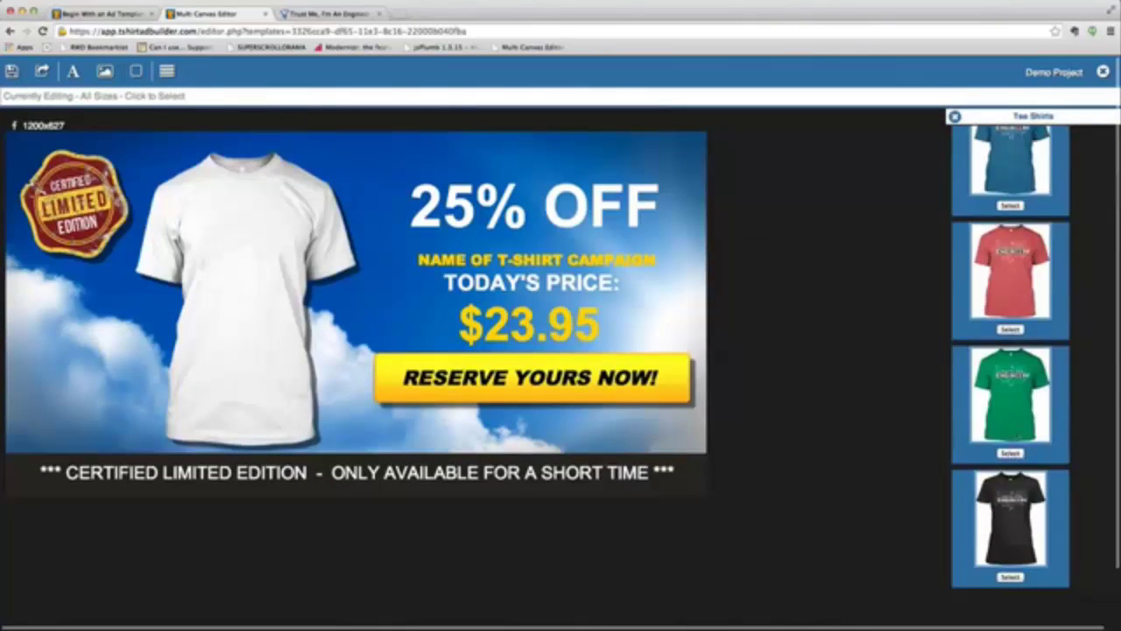
mouse_move(1016, 402)
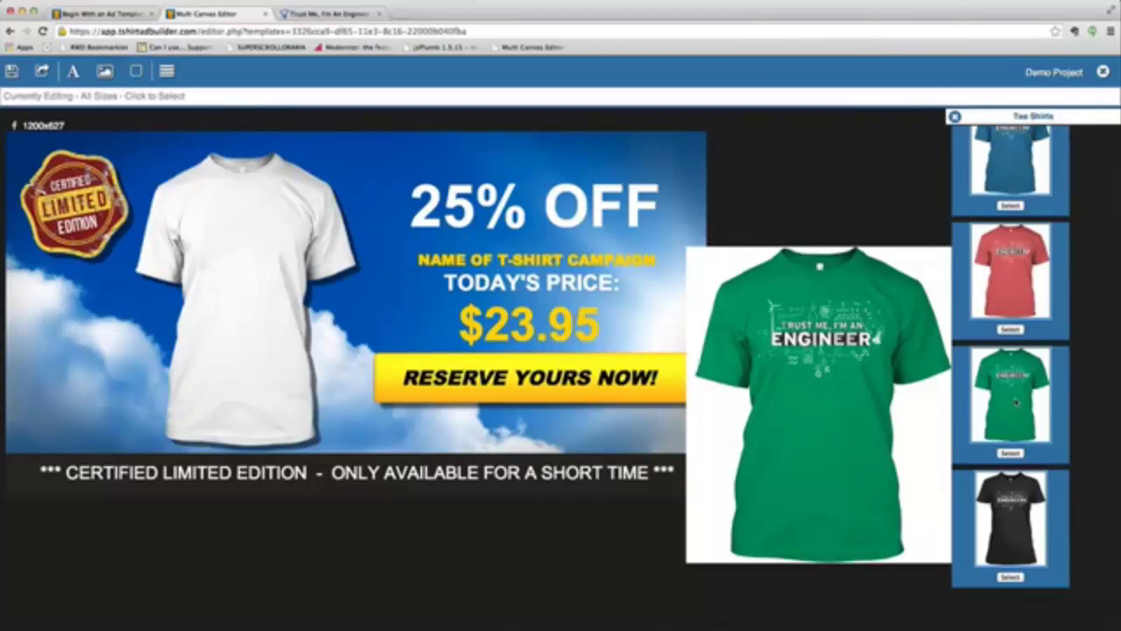
left_click(1011, 453)
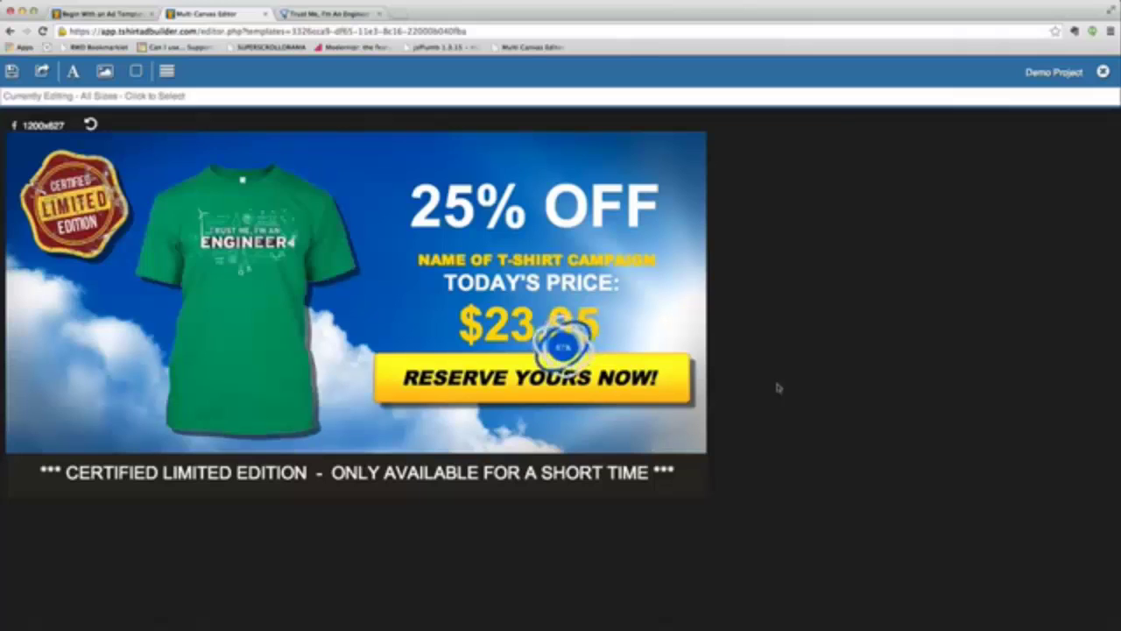
Step: Select the green shirt and headline, then open the $23.95 price text for editing
left_click(254, 313)
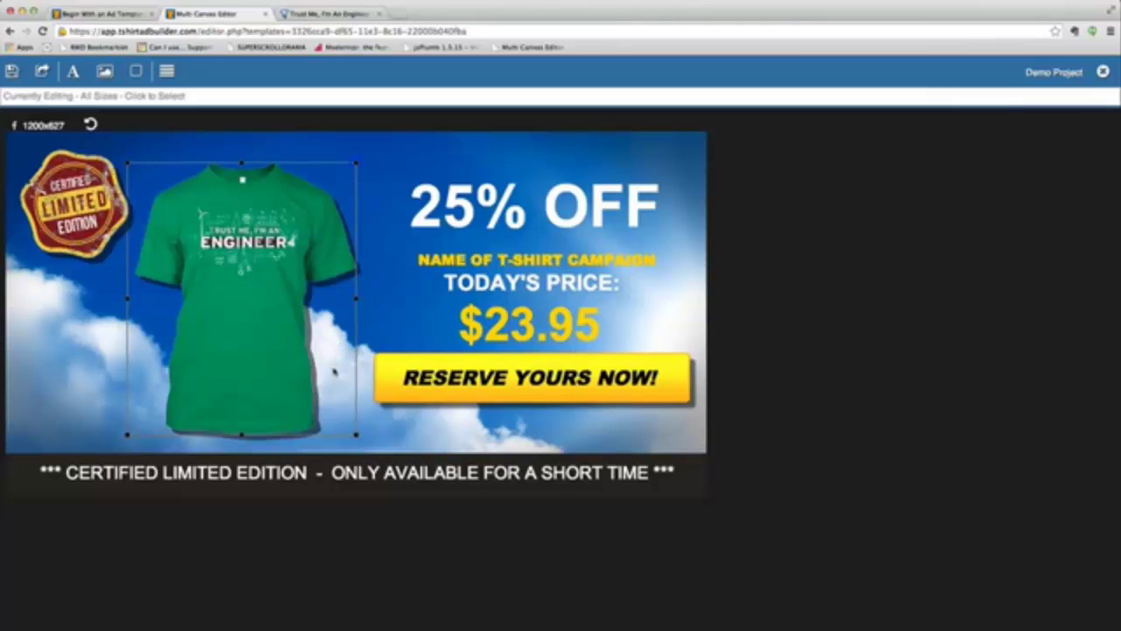
left_click(466, 213)
left_click(523, 338)
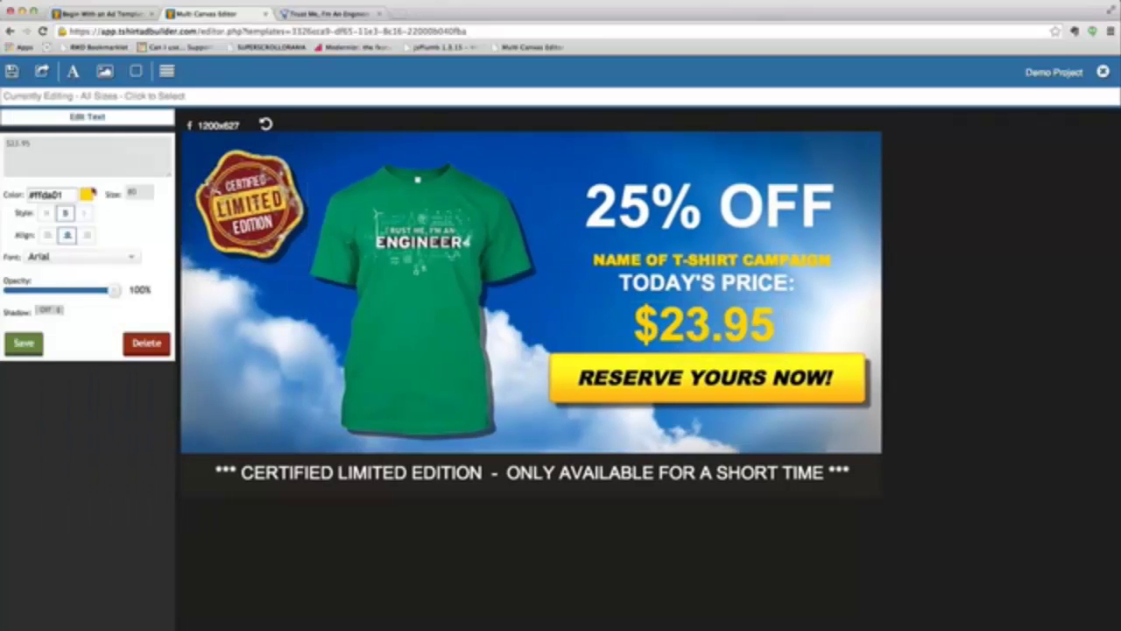
Step: Change the price from $23.95 to $19.95 and save it
left_click(19, 143)
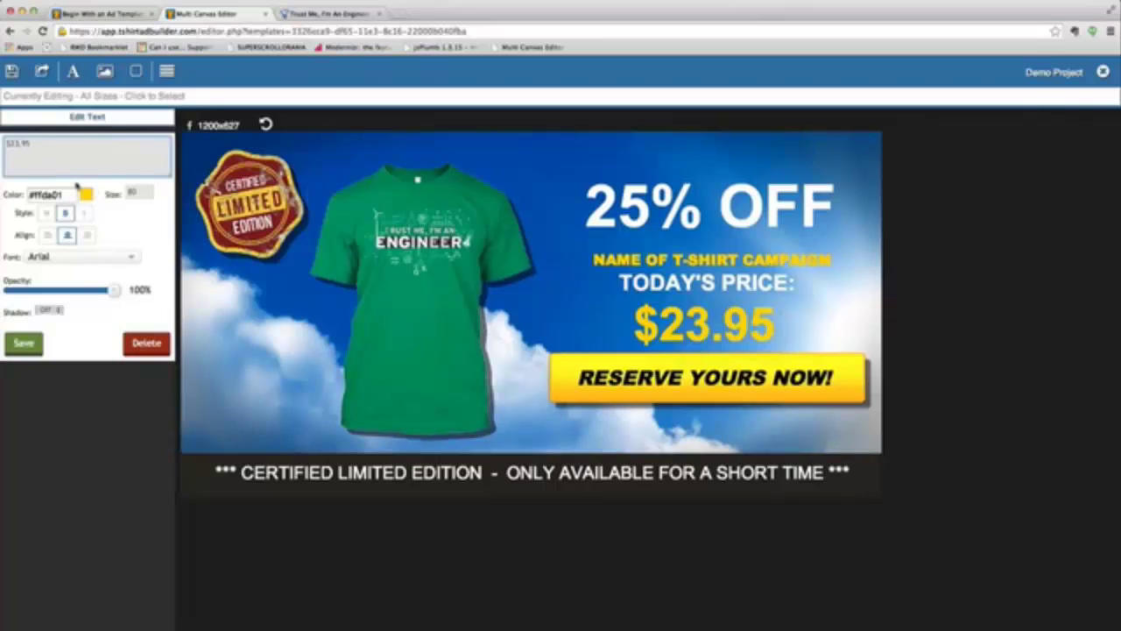
key("BackSpace")
key("BackSpace")
type("19")
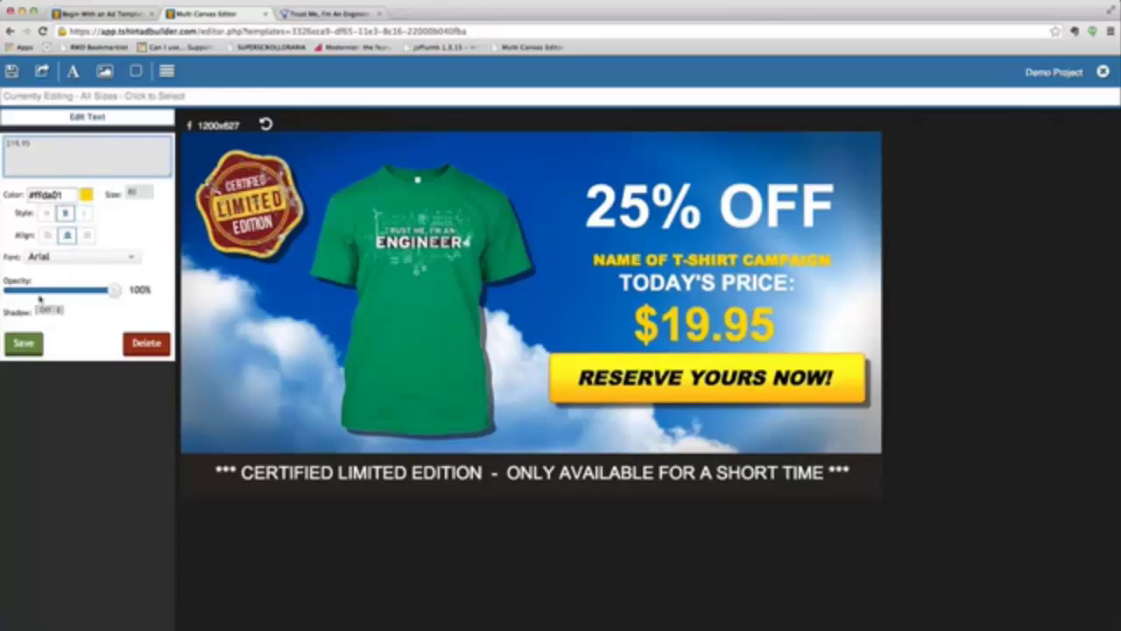
left_click(26, 345)
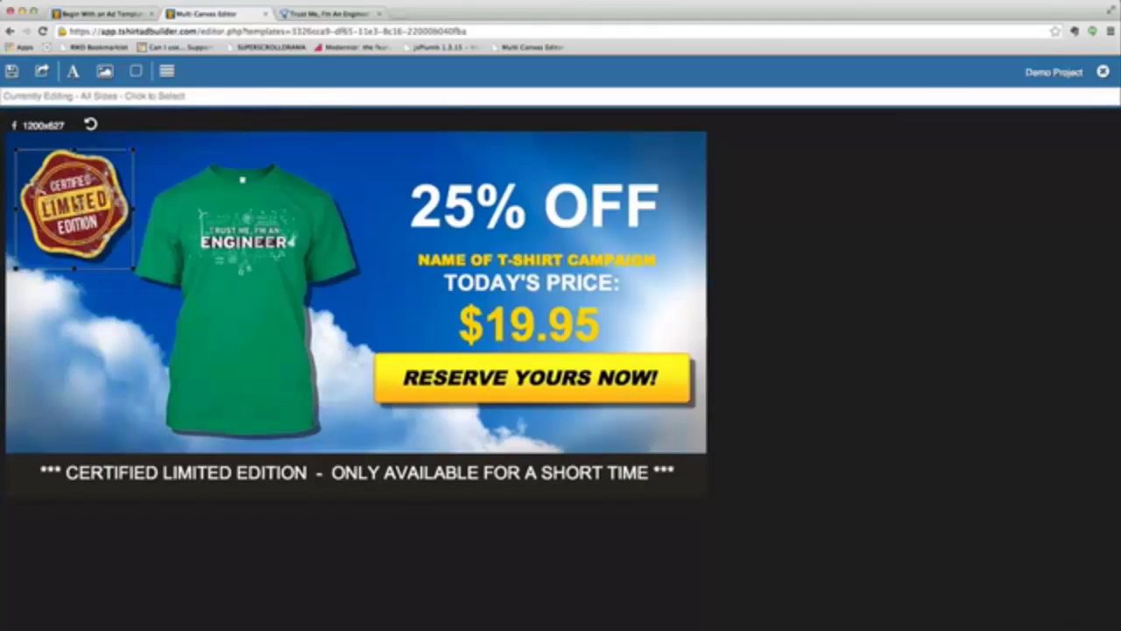
left_click(77, 209)
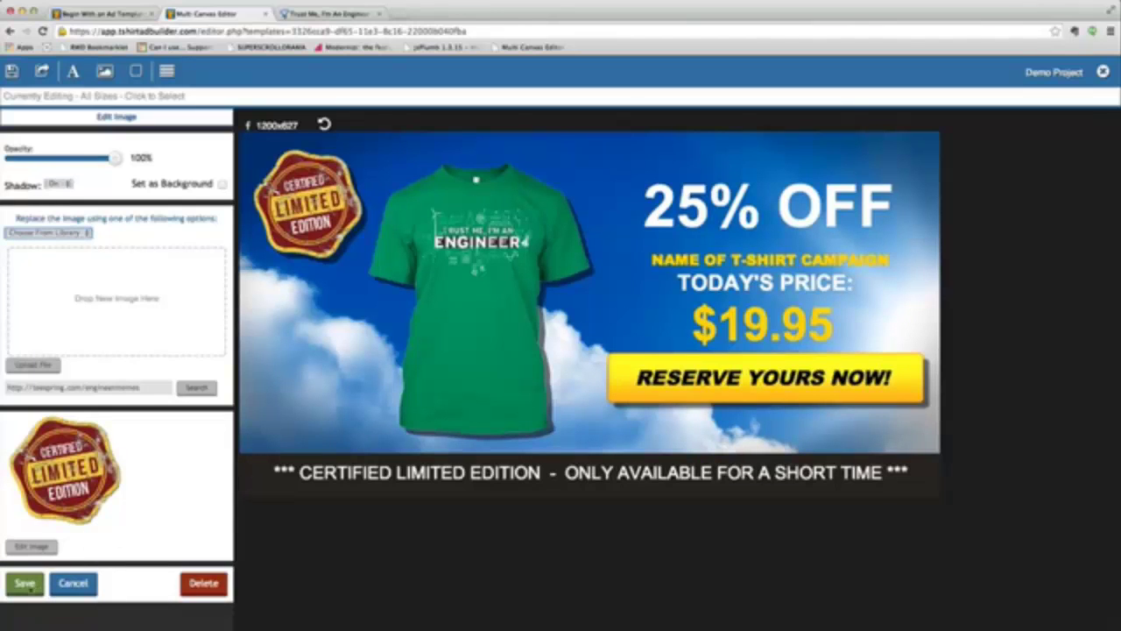
Step: Close the Limited Edition badge editor unchanged and select the 25% OFF headline
left_click(73, 582)
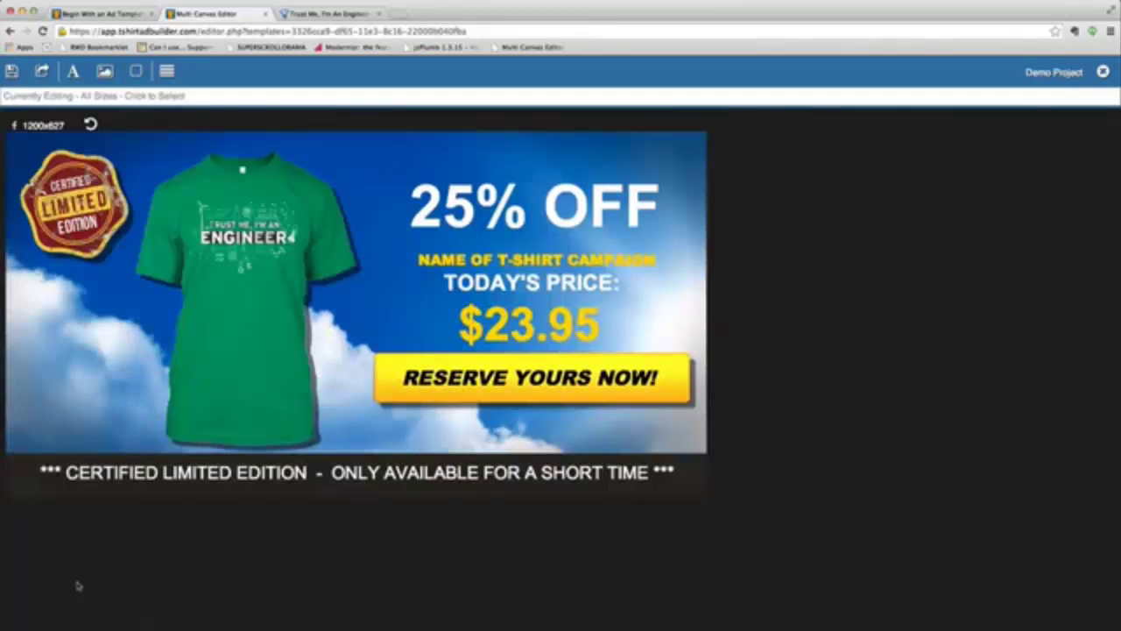
left_click(456, 197)
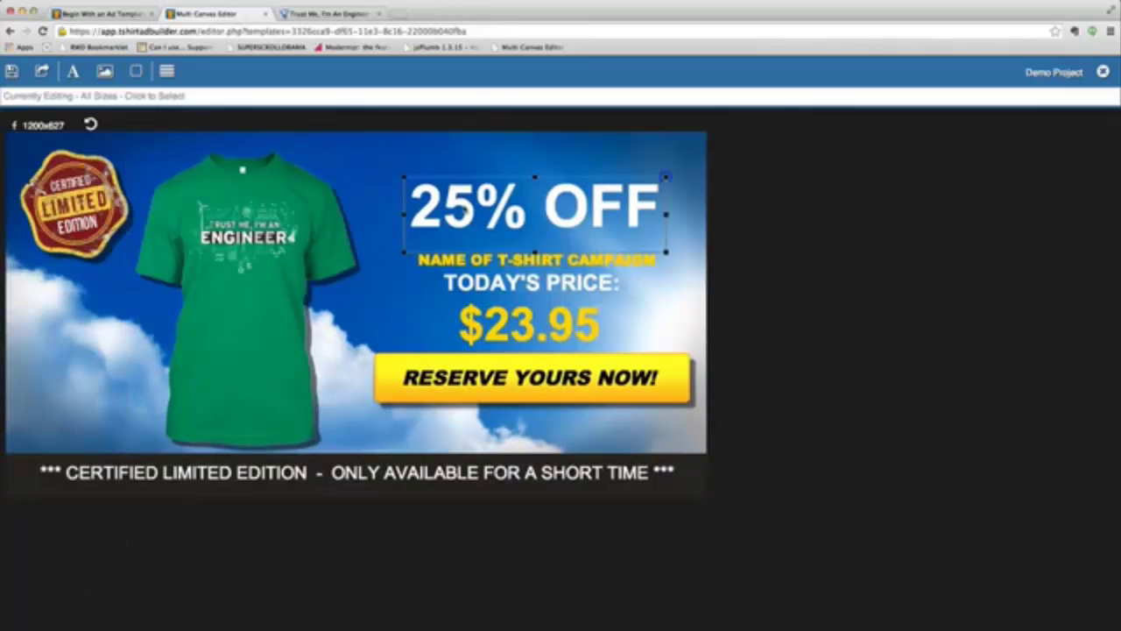
Step: Change the white '25% OFF' headline to read '35% OFF' in red
double_click(464, 210)
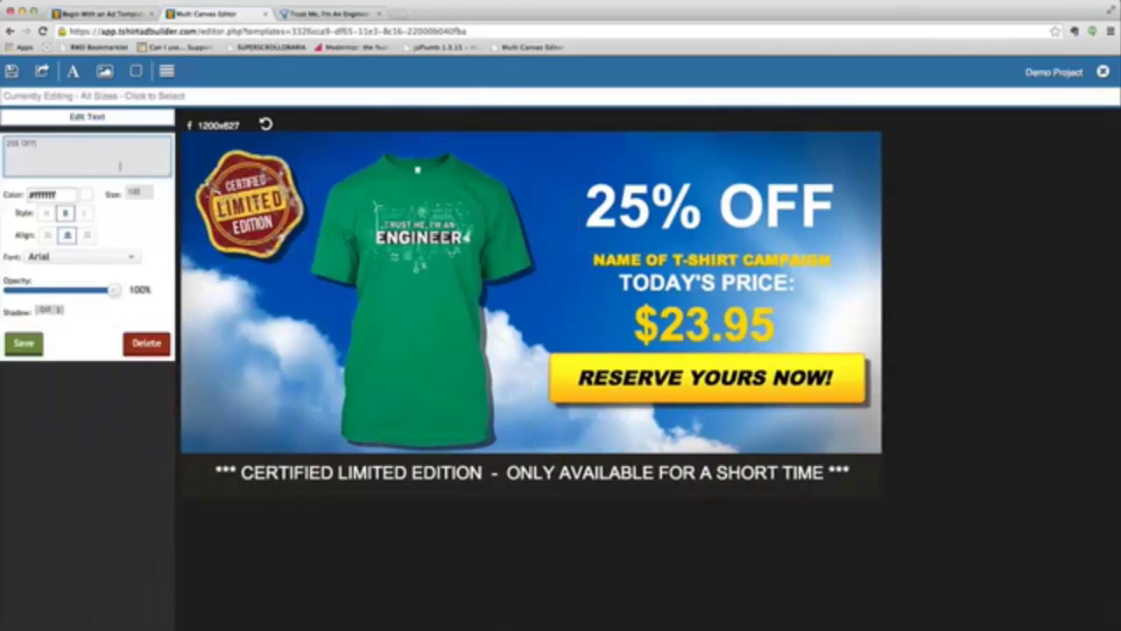
left_click(11, 144)
key("BackSpace")
type("3")
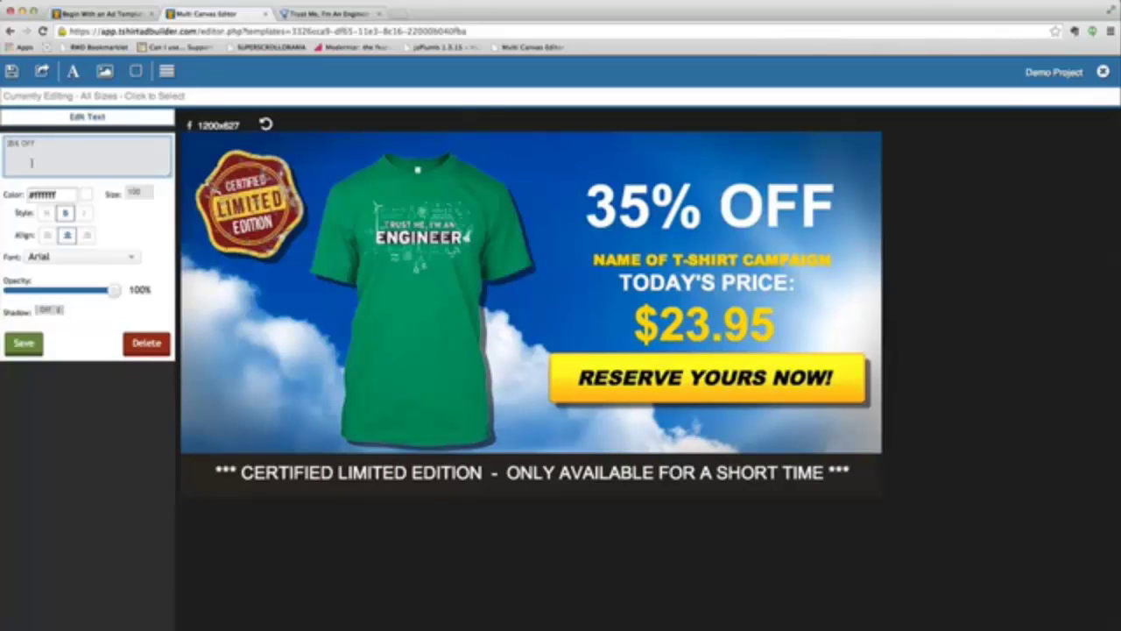
left_click(88, 194)
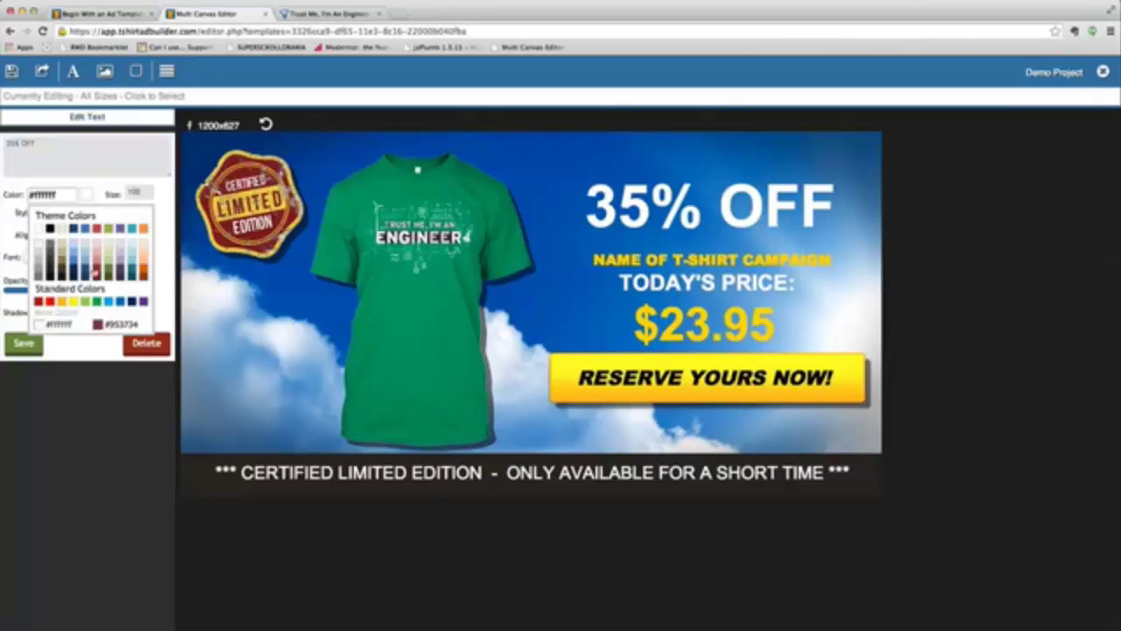
left_click(50, 302)
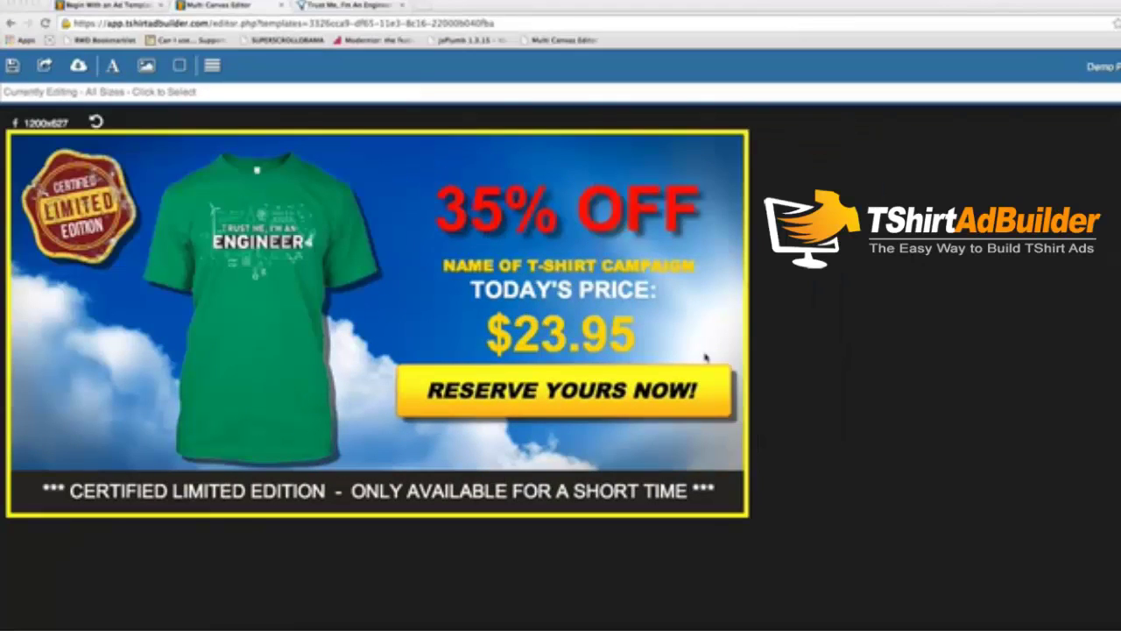